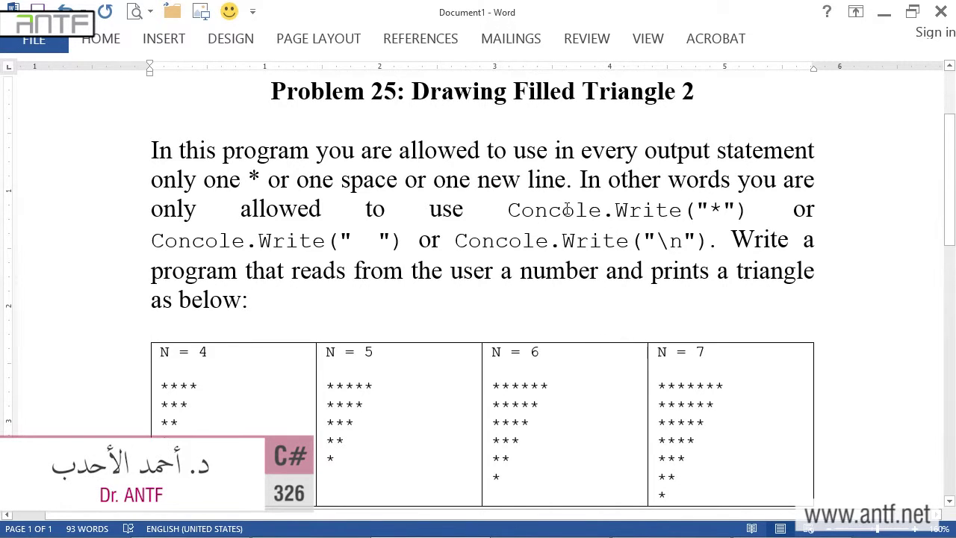
Step: Highlight the Console.Write call, its star, spaces and \n in the problem statement
{"action": "double_click", "coordinate": [656, 212]}
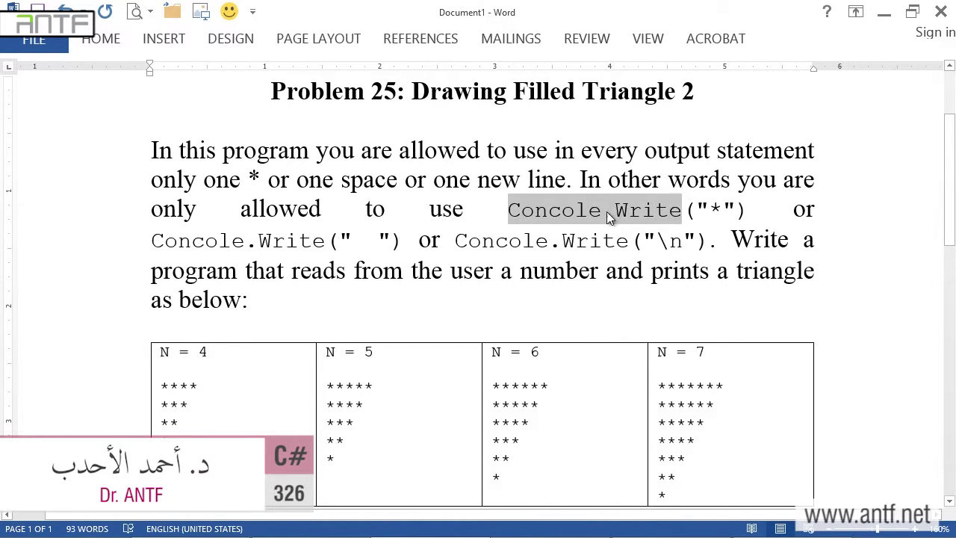
{"action": "double_click", "coordinate": [715, 209]}
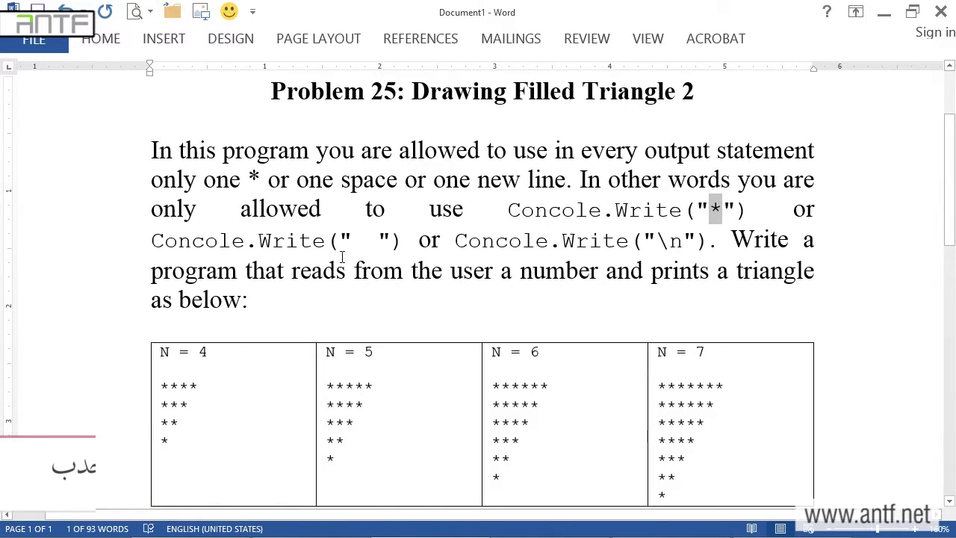
{"action": "left_click_drag", "start_coordinate": [378, 240], "coordinate": [359, 249]}
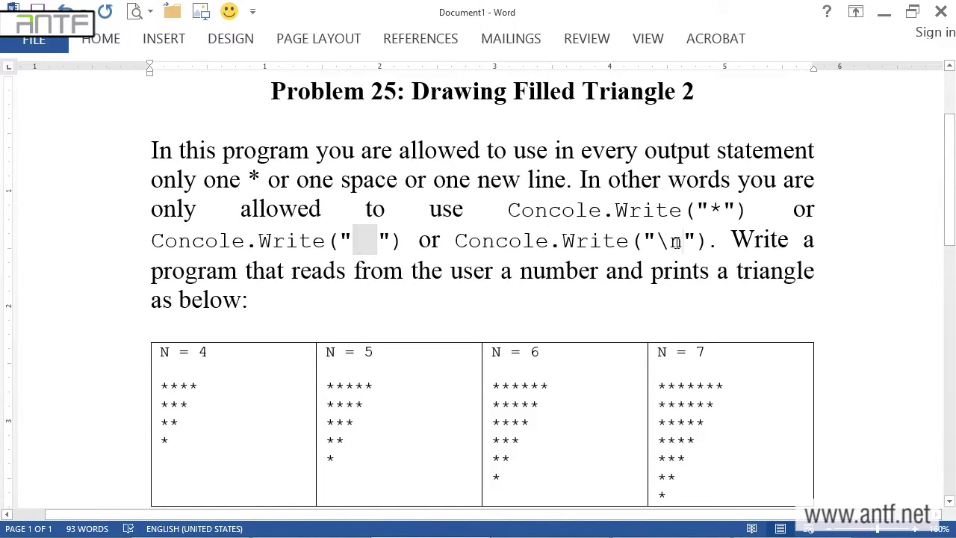
{"action": "left_click_drag", "start_coordinate": [683, 240], "coordinate": [656, 240]}
{"action": "left_click", "coordinate": [636, 302]}
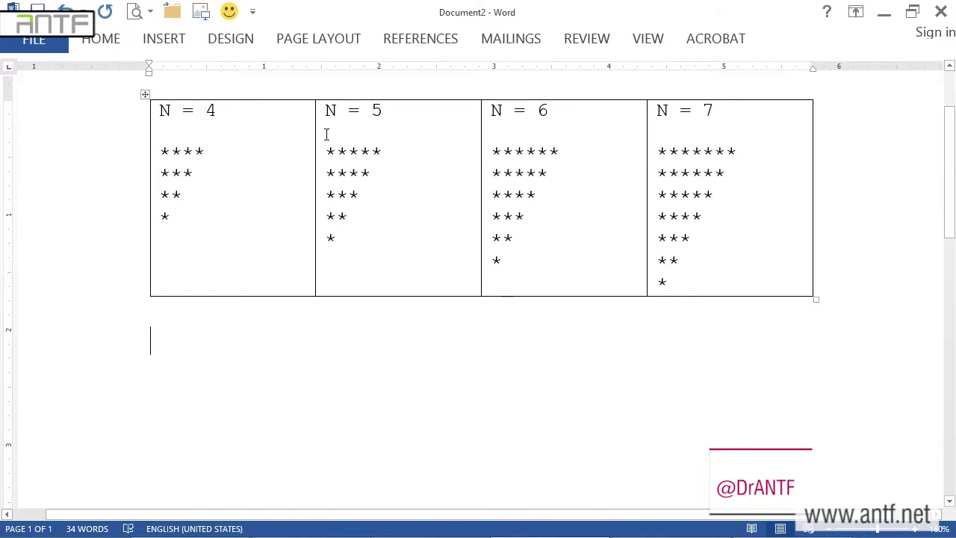
Step: Copy the N = 5 star triangle and paste it below the table
{"action": "mouse_move", "coordinate": [326, 146]}
{"action": "left_mouse_down"}
{"action": "mouse_move", "coordinate": [356, 200]}
{"action": "mouse_move", "coordinate": [348, 224]}
{"action": "left_mouse_up"}
{"action": "key", "text": "ctrl+c"}
{"action": "left_click", "coordinate": [412, 346]}
{"action": "key", "text": "ctrl+v"}
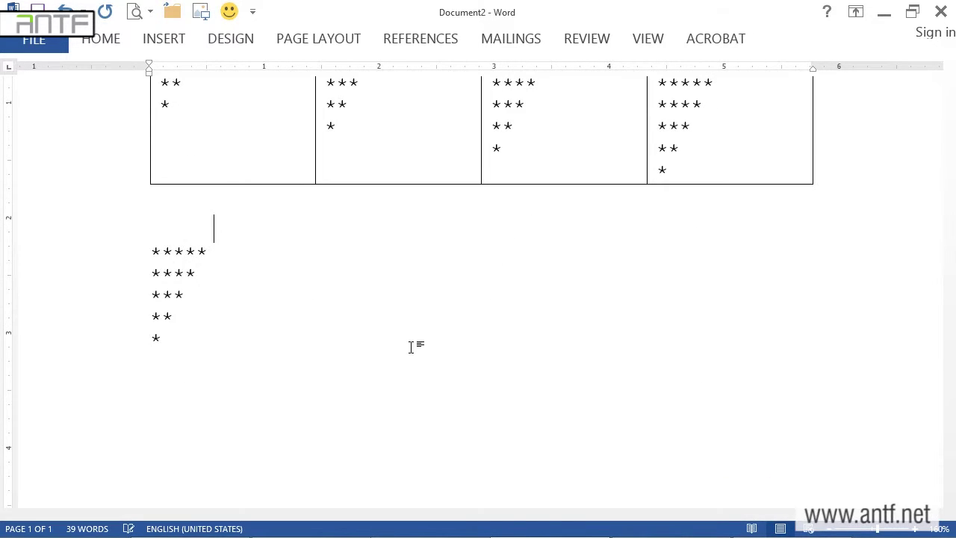
Step: Type the 'str' heading and label the first two star rows 5 and 4
{"action": "type", "text": "str"}
{"action": "key", "text": "Down"}
{"action": "type", "text": "5"}
{"action": "key", "text": "Tab"}
{"action": "key", "text": "Tab"}
{"action": "key", "text": "Tab"}
{"action": "type", "text": "4"}
Step: Label the remaining rows 3, 2 and 1, undoing the automatic bullet
{"action": "key", "text": "Down"}
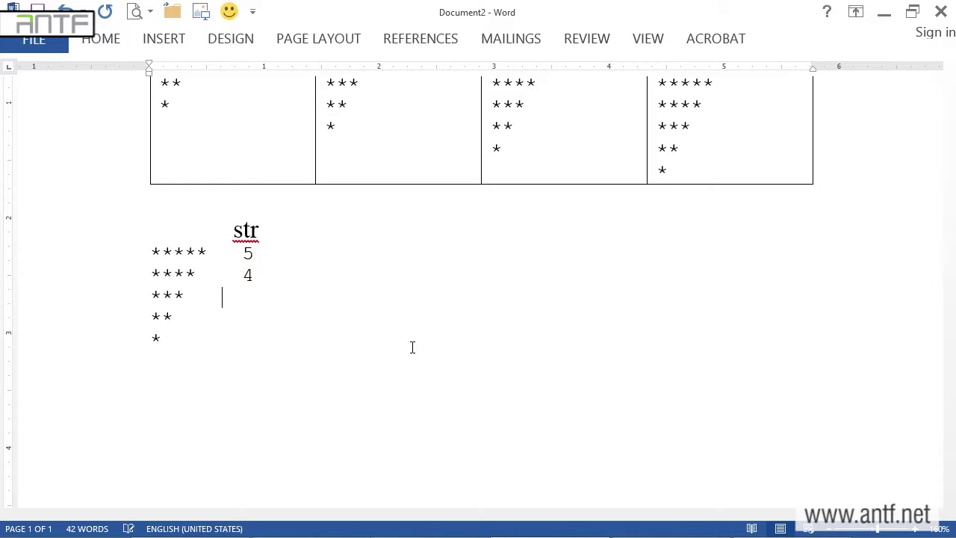
{"action": "type", "text": "3"}
{"action": "key", "text": "Down"}
{"action": "key", "text": "Tab"}
{"action": "key", "text": "Tab"}
{"action": "key", "text": "Tab"}
{"action": "key", "text": "Tab"}
{"action": "type", "text": "2"}
{"action": "key", "text": "Down"}
{"action": "key", "text": "Tab"}
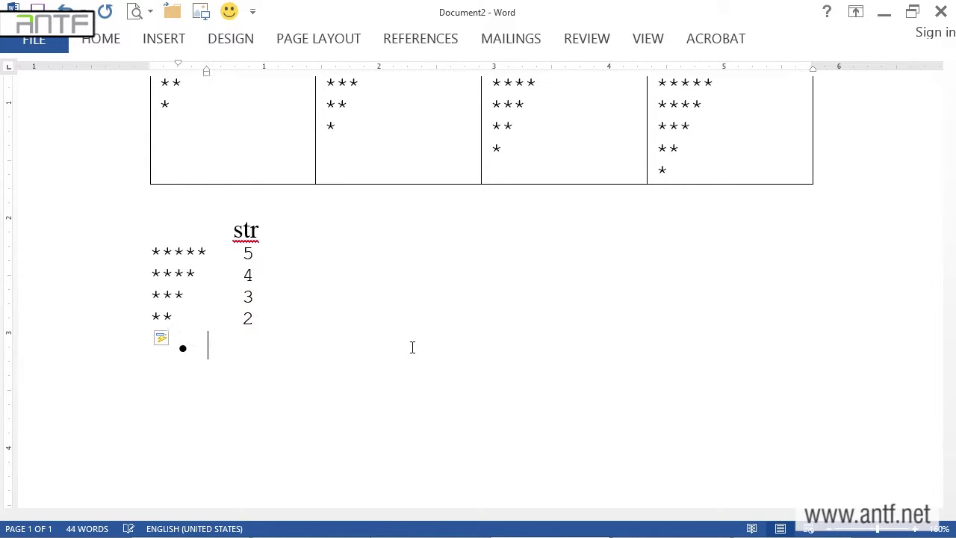
{"action": "key", "text": "ctrl+z"}
{"action": "key", "text": "Tab"}
{"action": "type", "text": "1"}
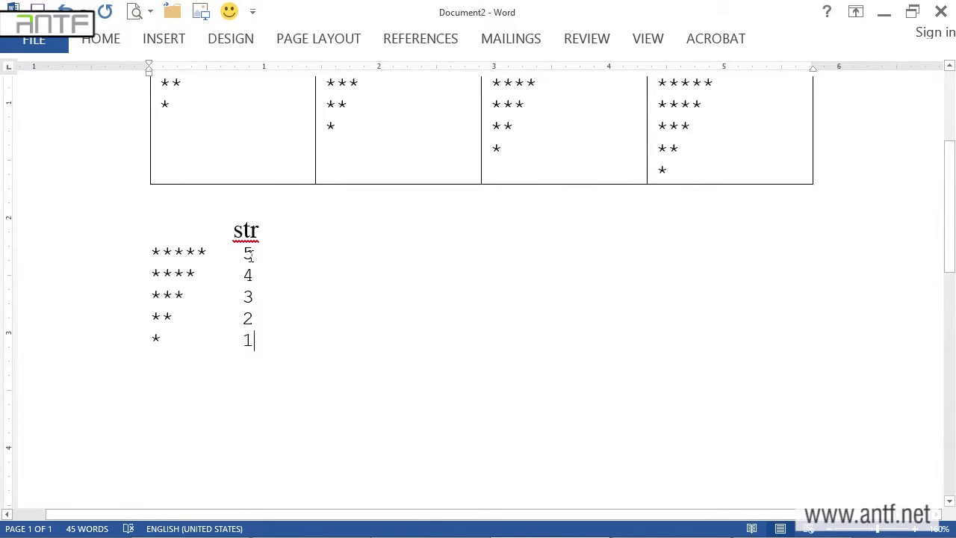
Step: Add arrows mapping count 5 to 'n' and count 4 to 'n-1'
{"action": "left_click", "coordinate": [163, 252]}
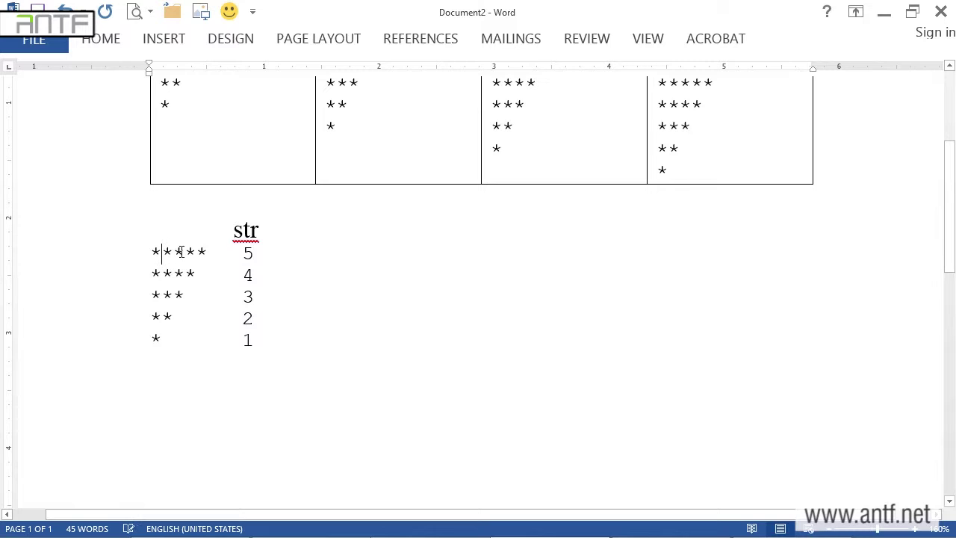
{"action": "left_click", "coordinate": [265, 258]}
{"action": "type", "text": "--> "}
{"action": "type", "text": "2"}
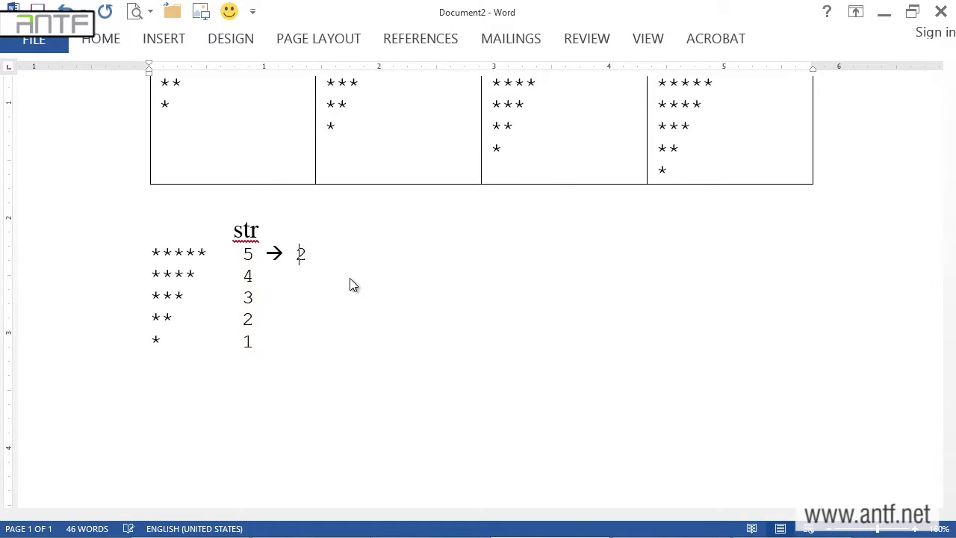
{"action": "key", "text": "BackSpace"}
{"action": "type", "text": "n"}
{"action": "left_click", "coordinate": [350, 278]}
{"action": "type", "text": "--> "}
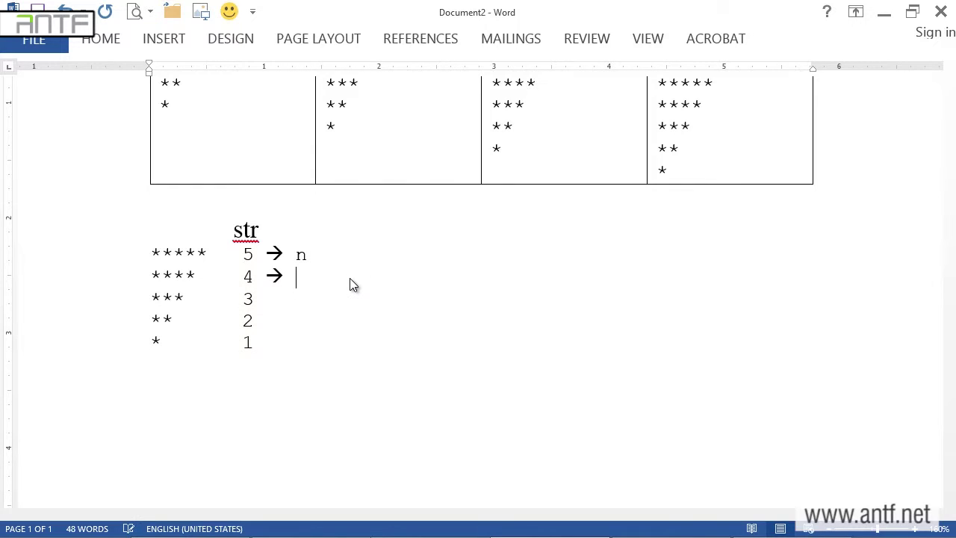
{"action": "type", "text": "n-1"}
Step: Map counts 3, 2, 1 to 'n-2', 'n-3', 'n-4' and complete the first as 'n-0'
{"action": "key", "text": "Down"}
{"action": "key", "text": "Left"}
{"action": "type", "text": ">"}
{"action": "type", "text": " n"}
{"action": "type", "text": "-2"}
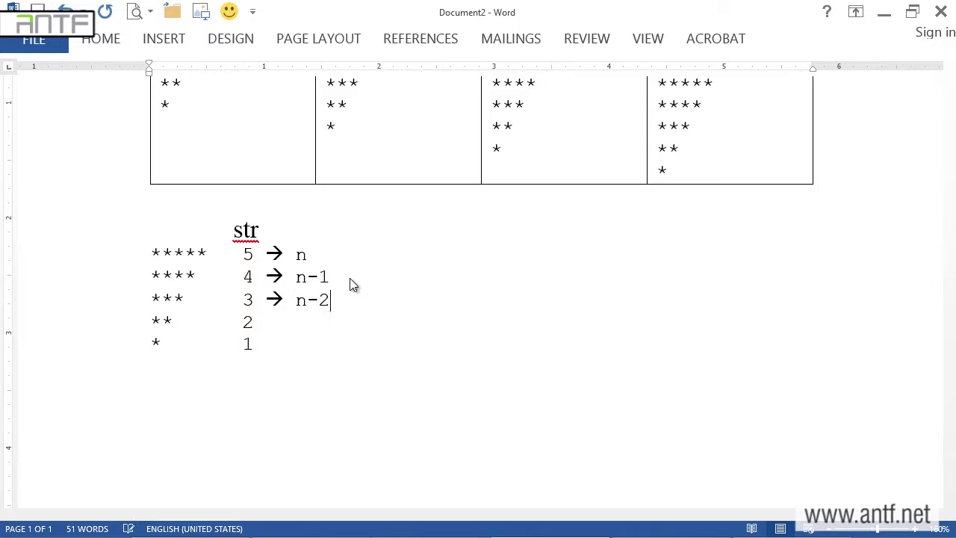
{"action": "key", "text": "Down"}
{"action": "type", "text": "-->"}
{"action": "type", "text": " n"}
{"action": "type", "text": "-"}
{"action": "type", "text": "3"}
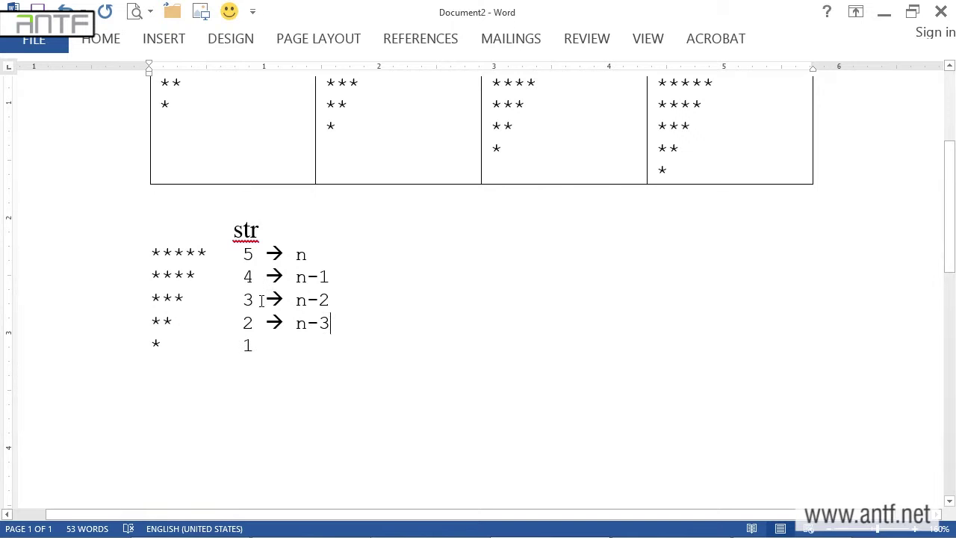
{"action": "left_click", "coordinate": [367, 370]}
{"action": "type", "text": "> m"}
{"action": "key", "text": "BackSpace"}
{"action": "type", "text": "n-"}
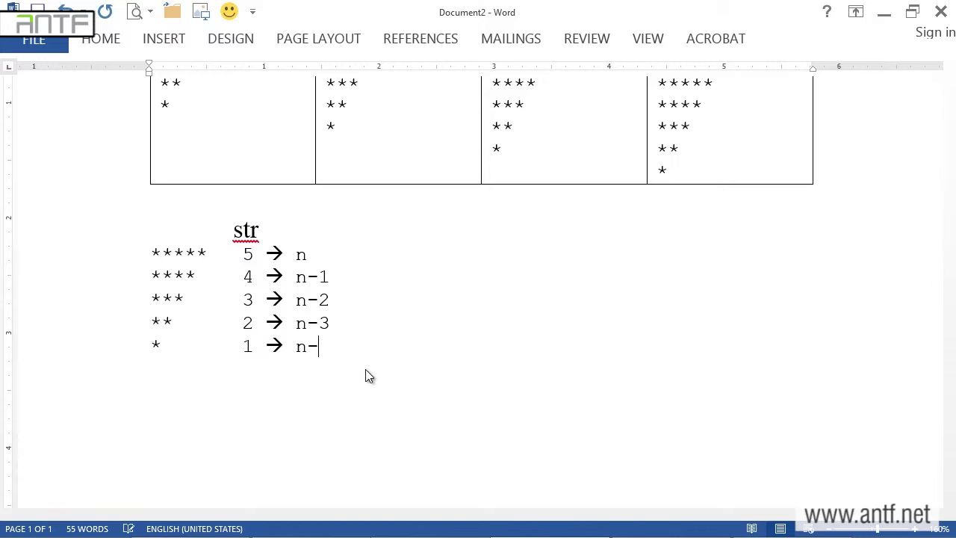
{"action": "type", "text": "4"}
{"action": "key", "text": "Up"}
{"action": "key", "text": "Up"}
{"action": "key", "text": "Up"}
{"action": "key", "text": "Up"}
{"action": "key", "text": "Up"}
{"action": "key", "text": "Down"}
{"action": "type", "text": "0"}
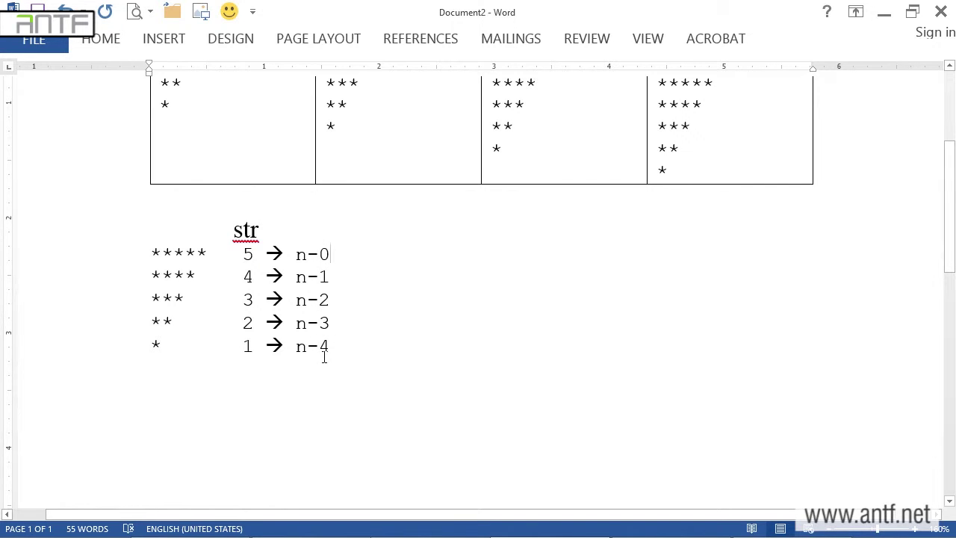
Step: Type the inner 'loop() print (*)' line below the list with 'loop(n)' above it
{"action": "left_click", "coordinate": [325, 236]}
{"action": "double_click", "coordinate": [281, 396]}
{"action": "type", "text": "n"}
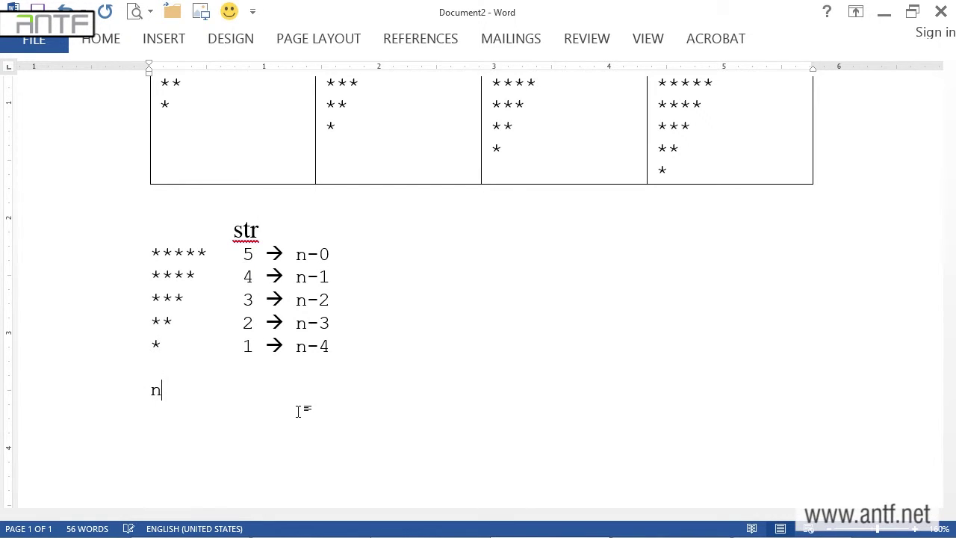
{"action": "type", "text": "i"}
{"action": "type", "text": "loop("}
{"action": "type", "text": ")"}
{"action": "type", "text": " print "}
{"action": "type", "text": "(*)"}
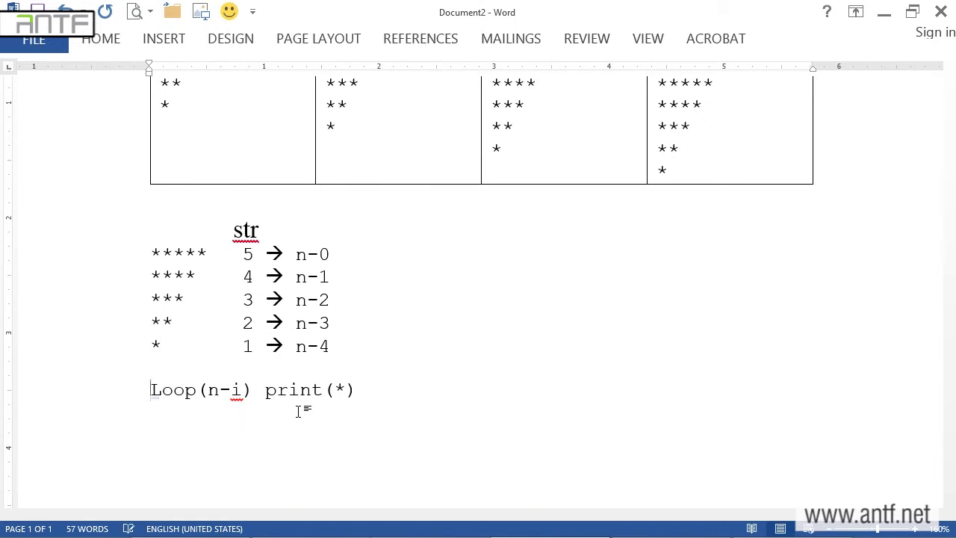
{"action": "key", "text": "Return"}
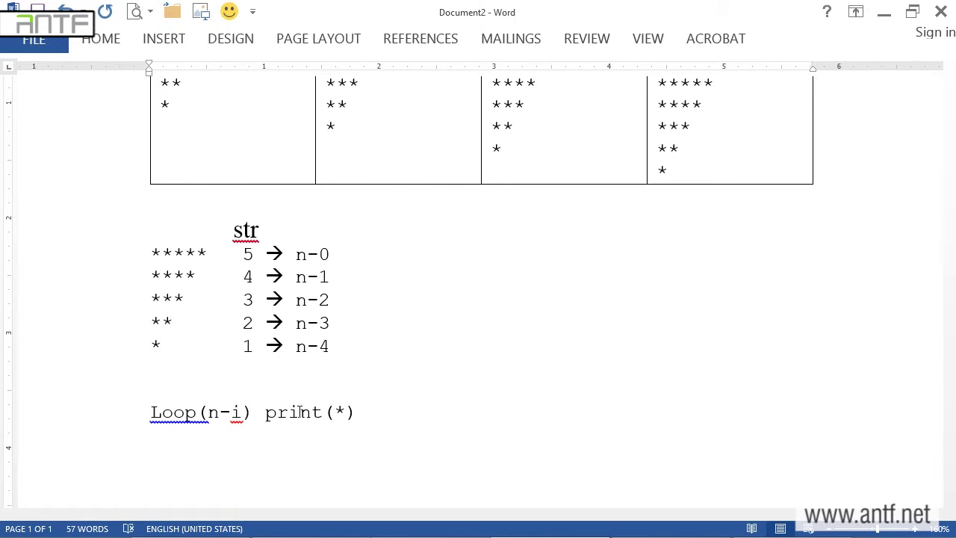
{"action": "type", "text": "loop(n)"}
Step: Wrap the indented inner loop line in { } braces under loop(n)
{"action": "key", "text": "Return"}
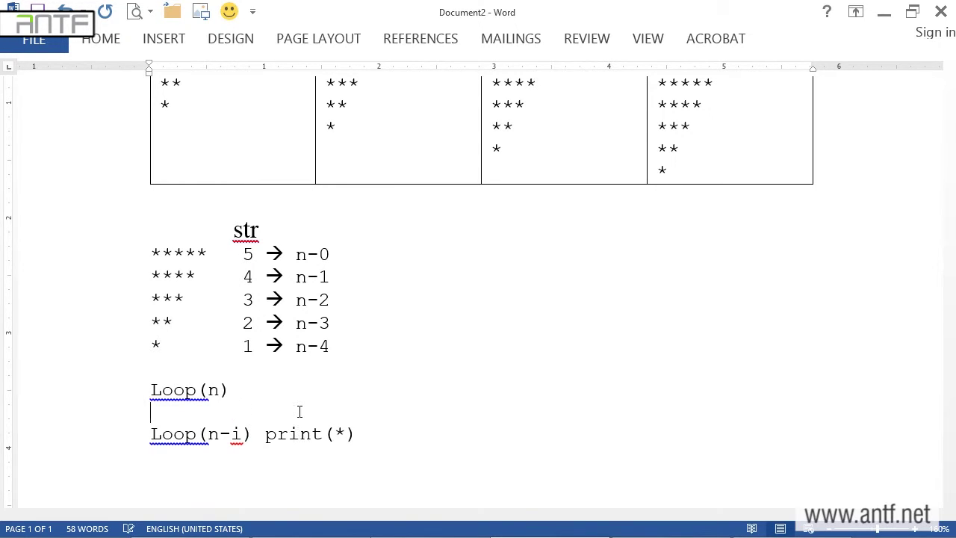
{"action": "type", "text": "{"}
{"action": "key", "text": "Down"}
{"action": "key", "text": "Home"}
{"action": "key", "text": "Tab"}
{"action": "key", "text": "End"}
{"action": "key", "text": "Return"}
{"action": "type", "text": "}"}
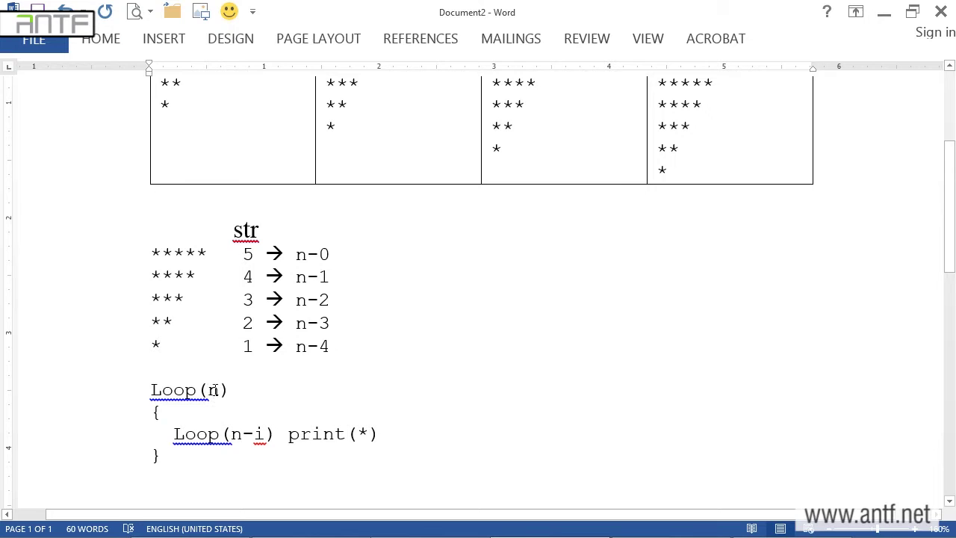
{"action": "left_click", "coordinate": [231, 434]}
{"action": "left_click_drag", "start_coordinate": [232, 434], "coordinate": [268, 434]}
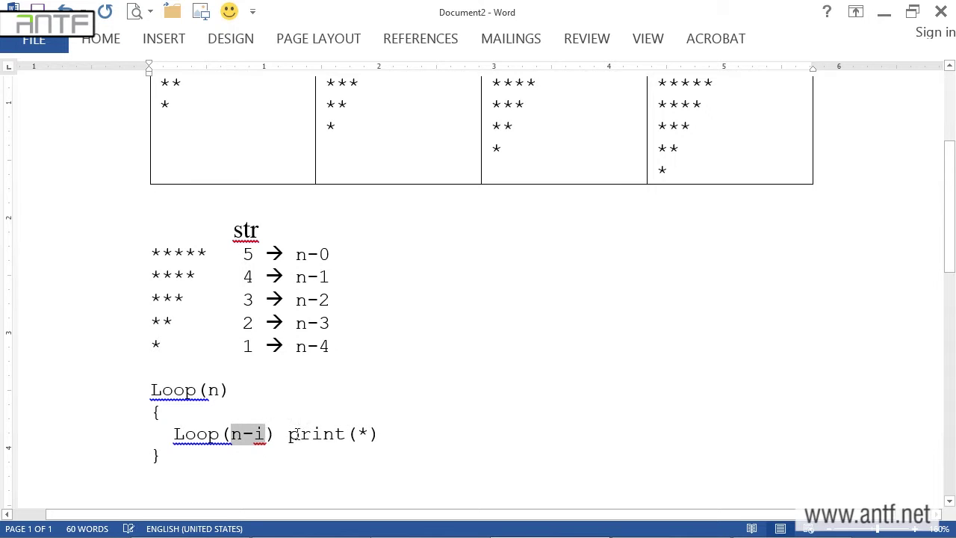
{"action": "double_click", "coordinate": [362, 434]}
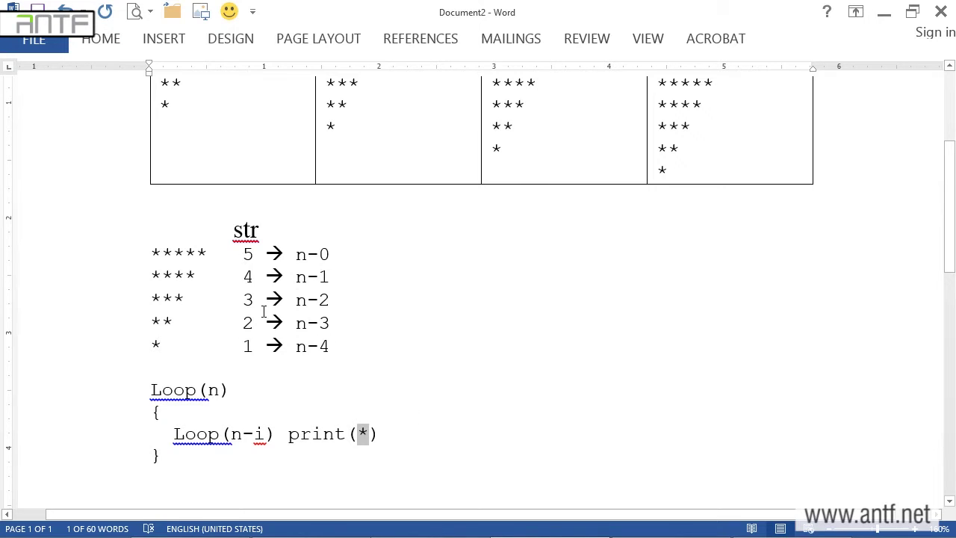
{"action": "double_click", "coordinate": [247, 254]}
{"action": "double_click", "coordinate": [304, 255]}
{"action": "scroll", "coordinate": [604, 369], "scroll_direction": "down", "scroll_amount": 1}
{"action": "left_click", "coordinate": [552, 407]}
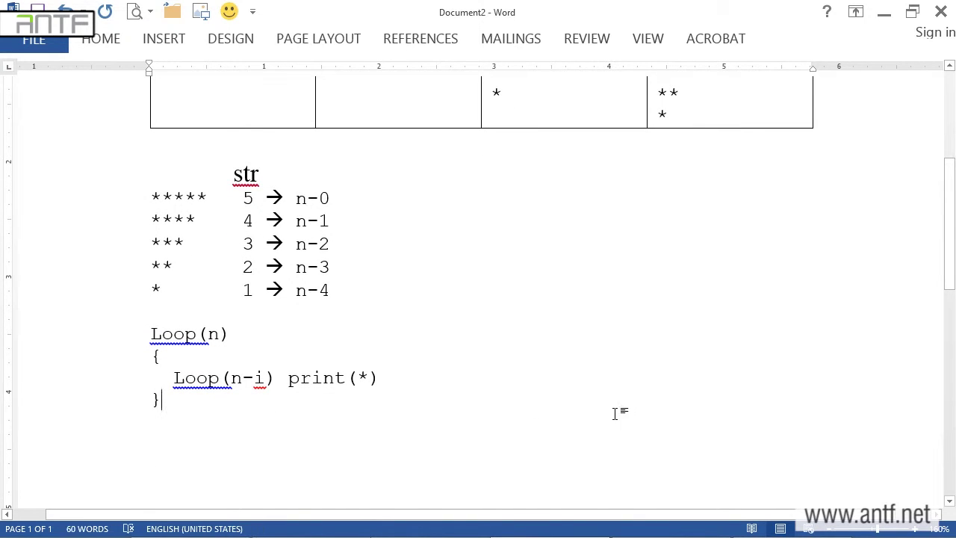
{"action": "key", "text": "alt+Tab"}
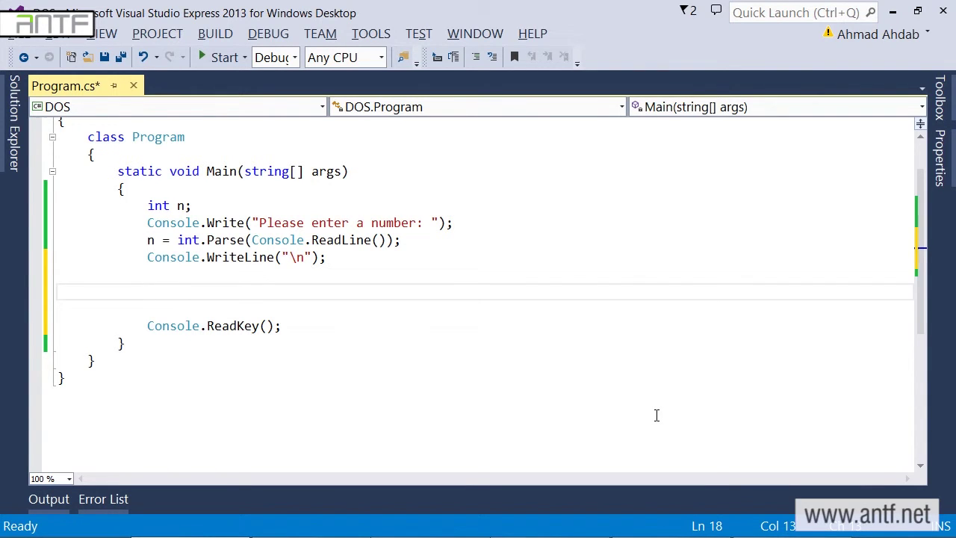
{"action": "key", "text": "alt+Tab"}
{"action": "left_click_drag", "start_coordinate": [151, 334], "coordinate": [219, 334]}
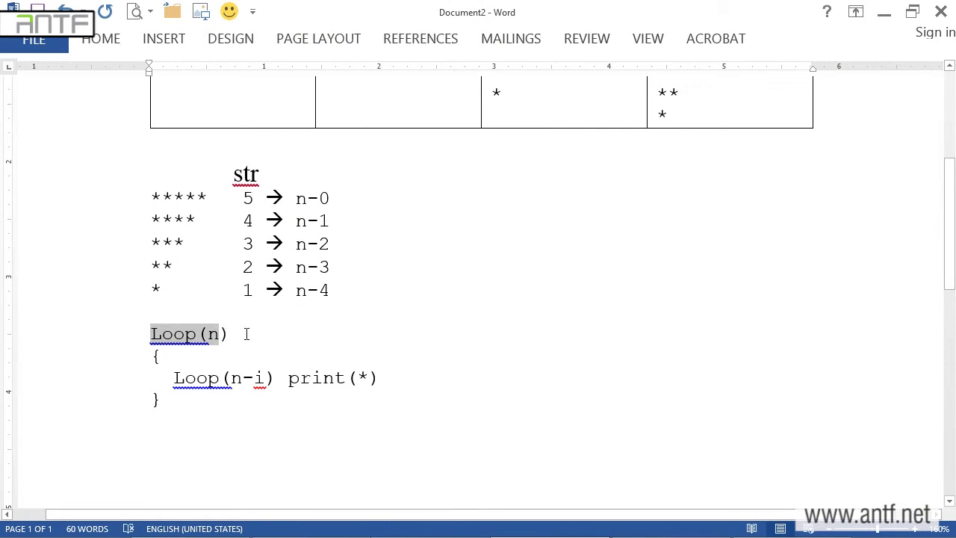
{"action": "key", "text": "alt+Tab"}
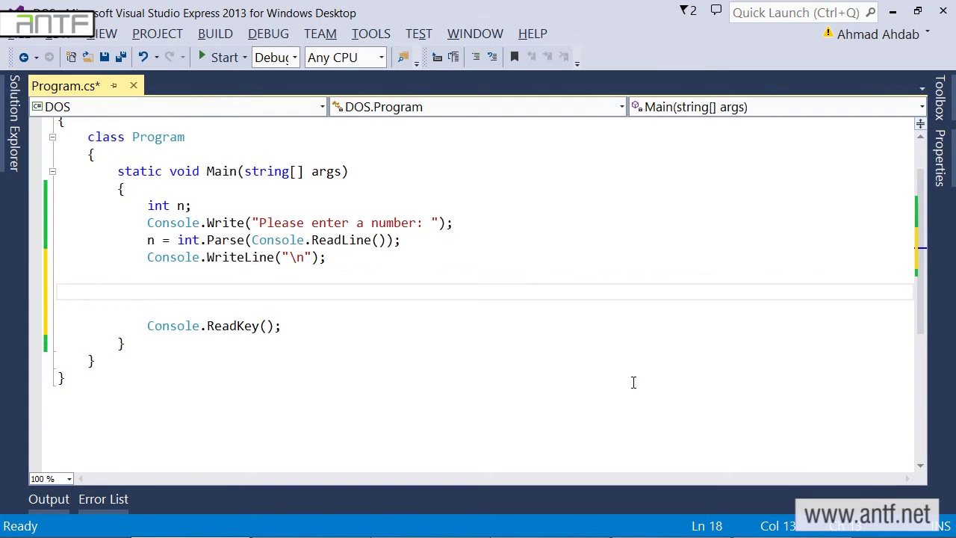
Step: Write the outer loop header for(int i=0; i<n; i++) and open its body
{"action": "type", "text": "or(int i=0; i<n"}
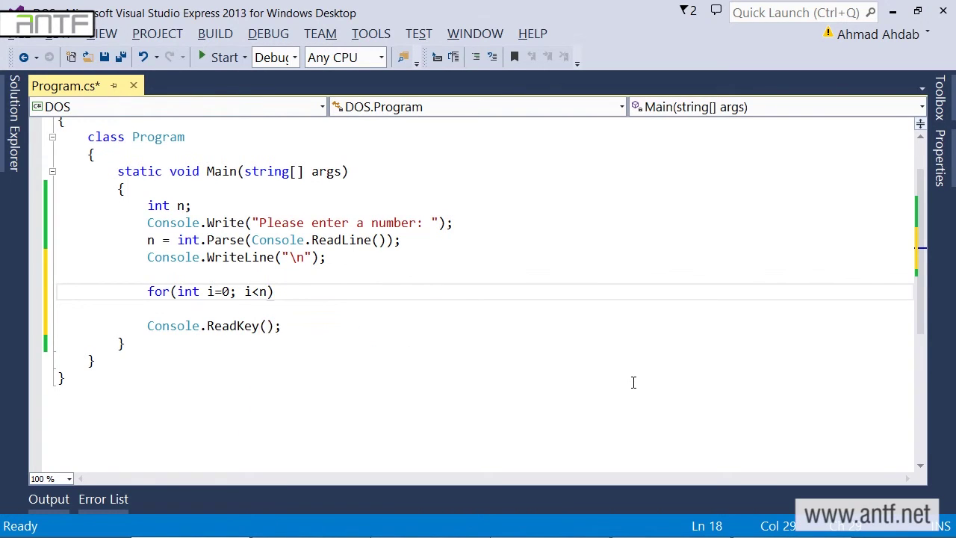
{"action": "type", "text": "; i++ "}
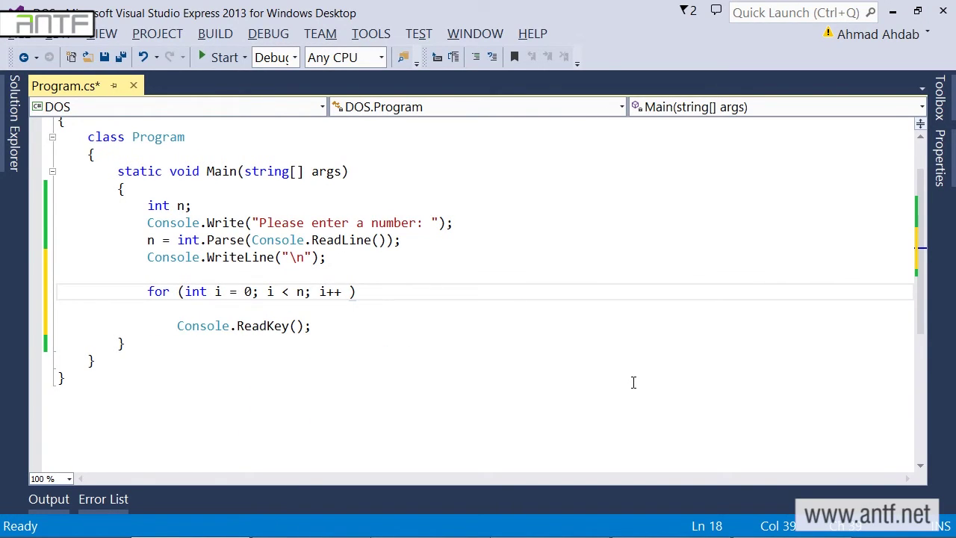
{"action": "type", "text": "){"}
{"action": "key", "text": "Return"}
{"action": "key", "text": "alt+Tab"}
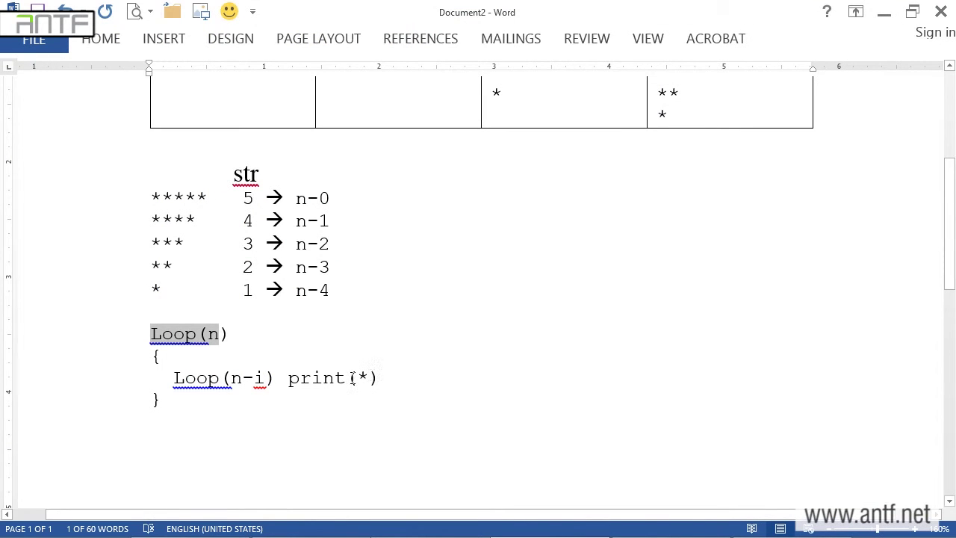
{"action": "key", "text": "alt+Tab"}
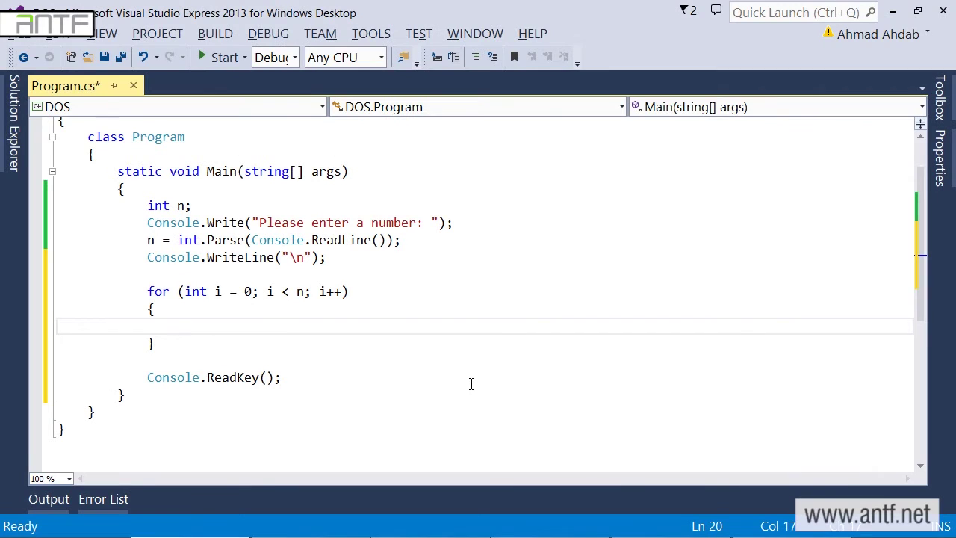
Step: Add the inner loop for(int j=0; j<n-i; j++) with Console.Write("*")
{"action": "type", "text": "for(int j=0; j"}
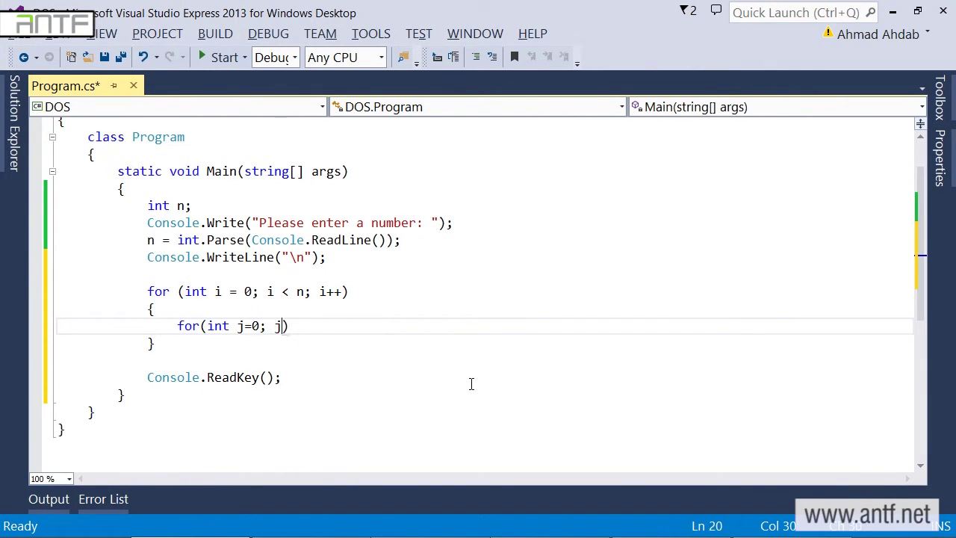
{"action": "type", "text": "<"}
{"action": "key", "text": "alt+Tab"}
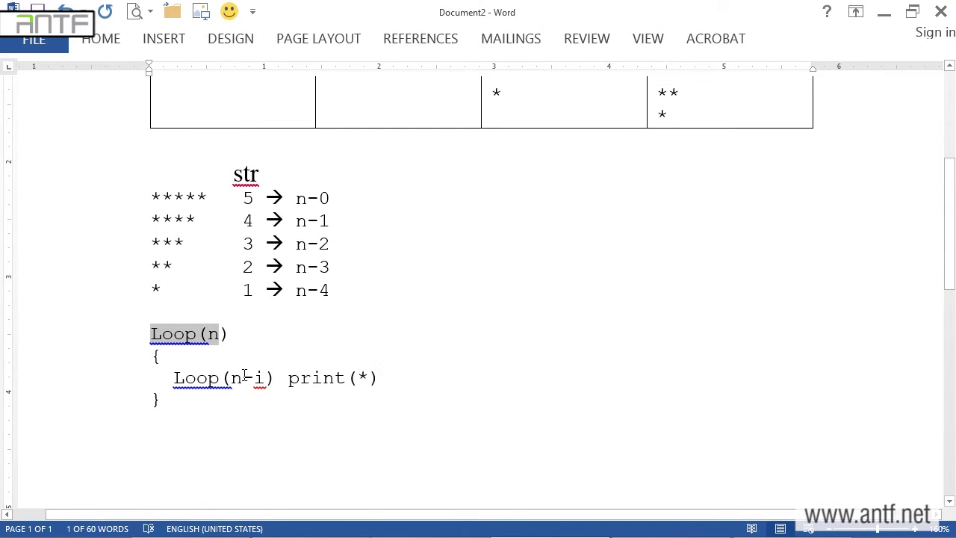
{"action": "key", "text": "alt+Tab"}
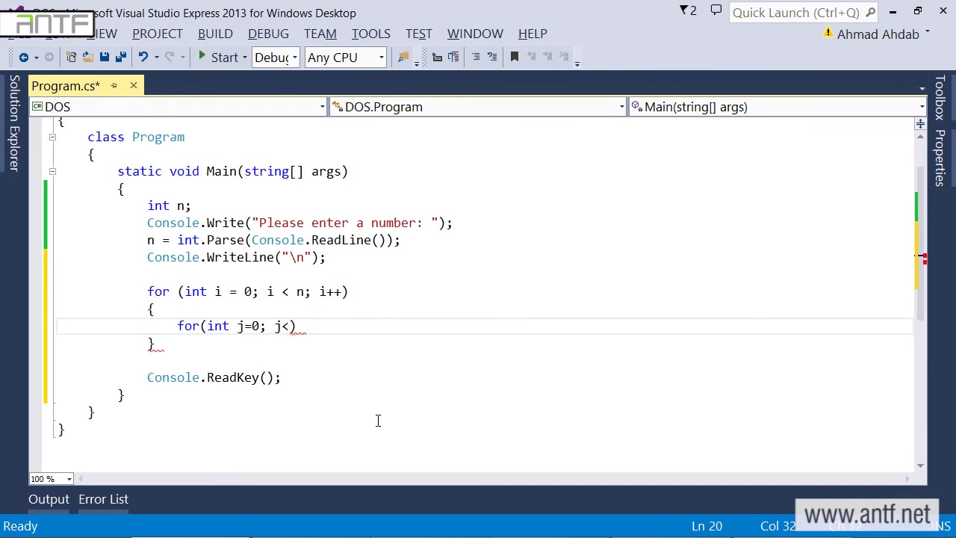
{"action": "type", "text": "n-"}
{"action": "type", "text": "i"}
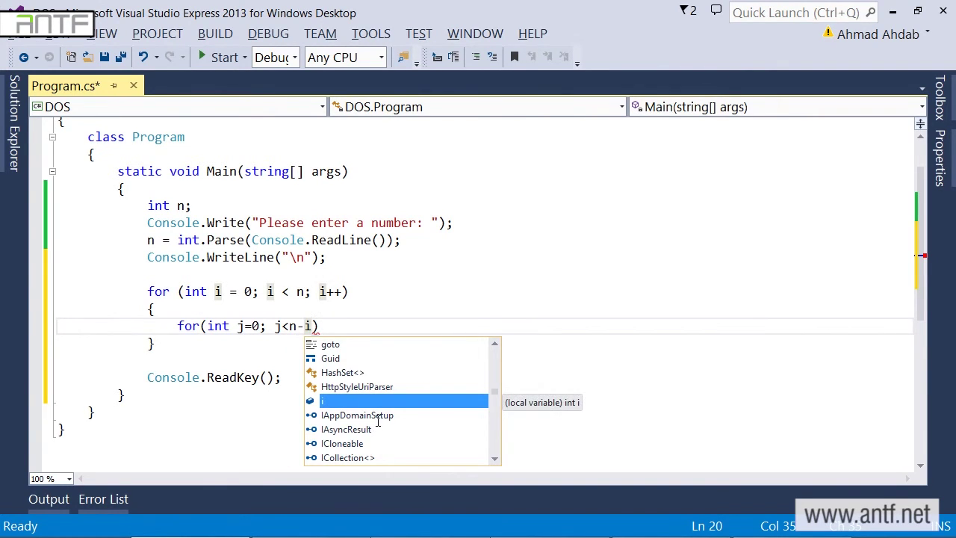
{"action": "type", "text": ";"}
{"action": "type", "text": "j++) Console"}
{"action": "key", "text": "alt+Tab"}
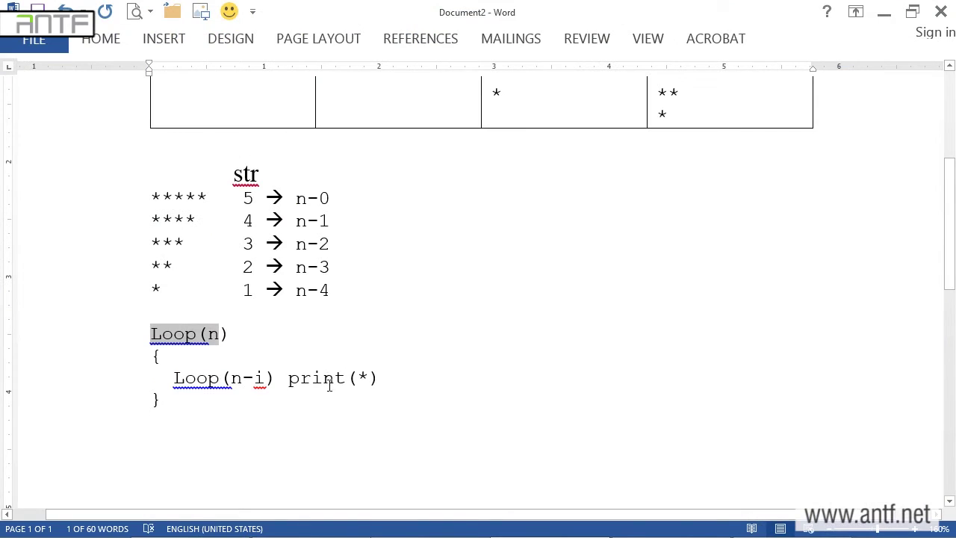
{"action": "left_click_drag", "start_coordinate": [288, 378], "coordinate": [368, 384]}
{"action": "key", "text": "alt+Tab"}
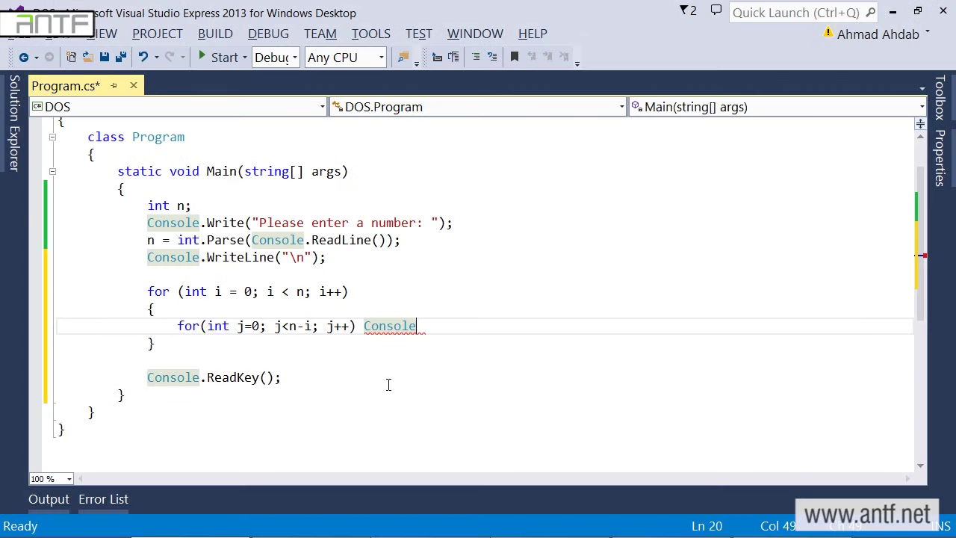
{"action": "type", "text": ".wr"}
{"action": "key", "text": "Tab"}
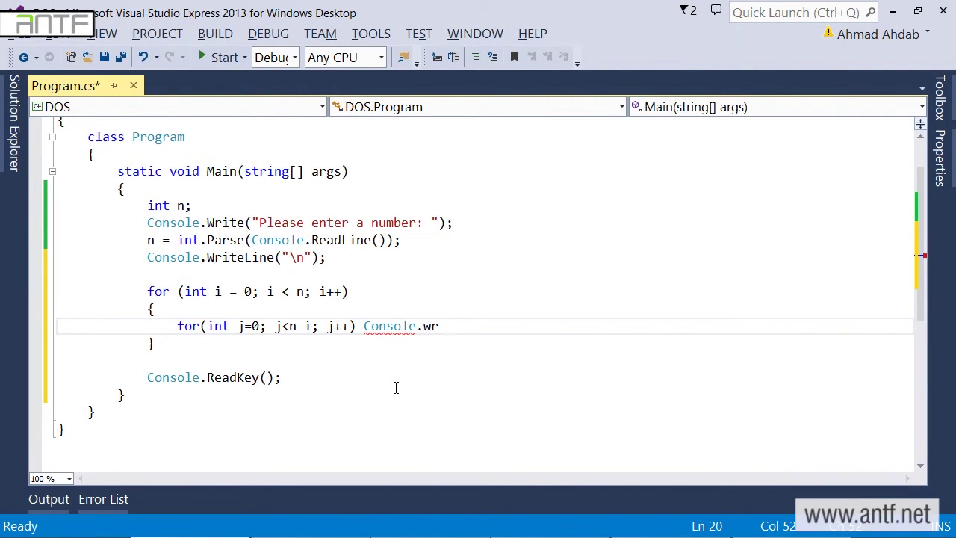
{"action": "type", "text": "(\"*\");"}
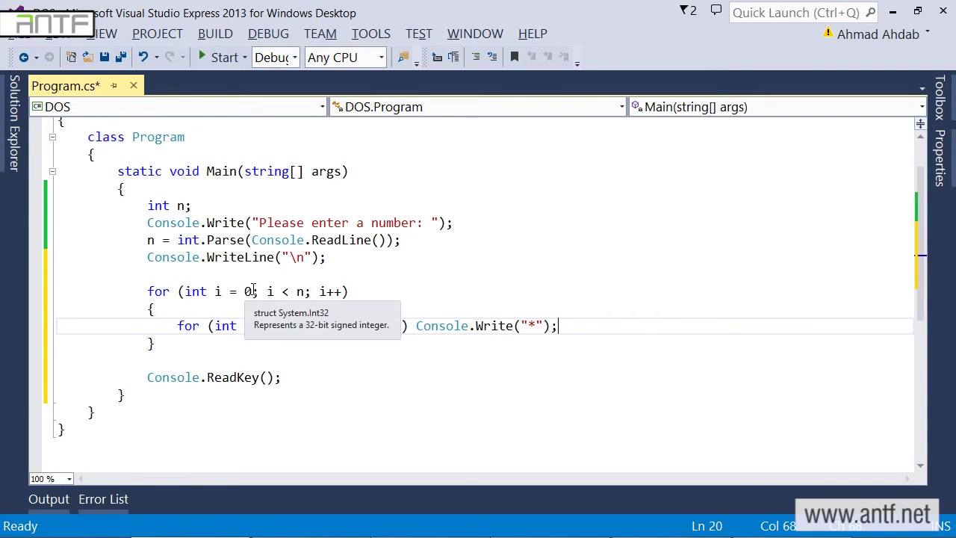
Step: Add Console.Write("\n") after the inner loop to end each row
{"action": "left_click", "coordinate": [327, 326]}
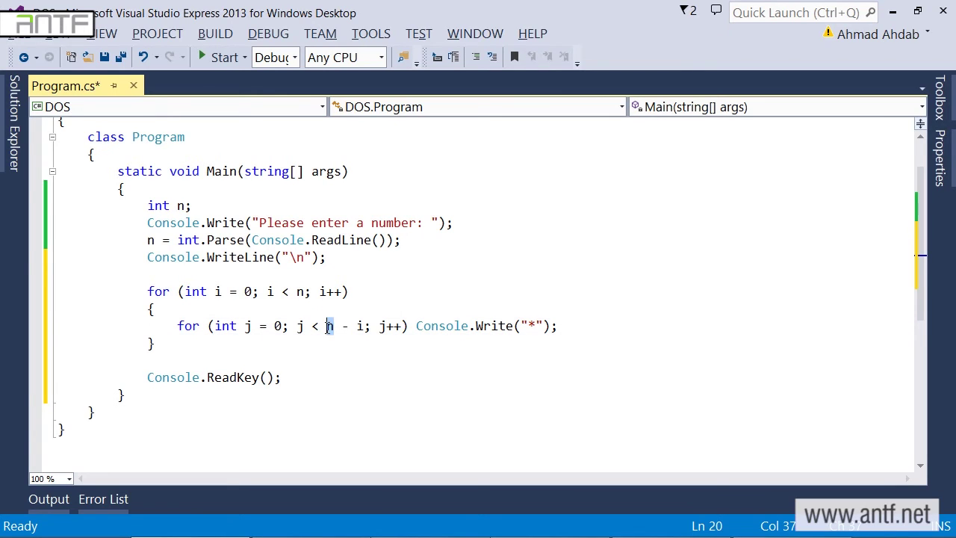
{"action": "left_click", "coordinate": [594, 329]}
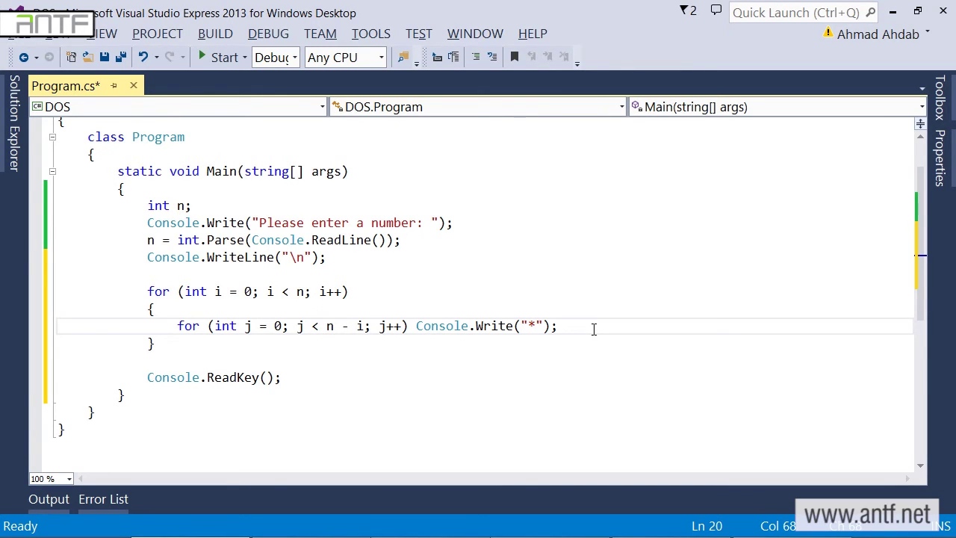
{"action": "key", "text": "Return"}
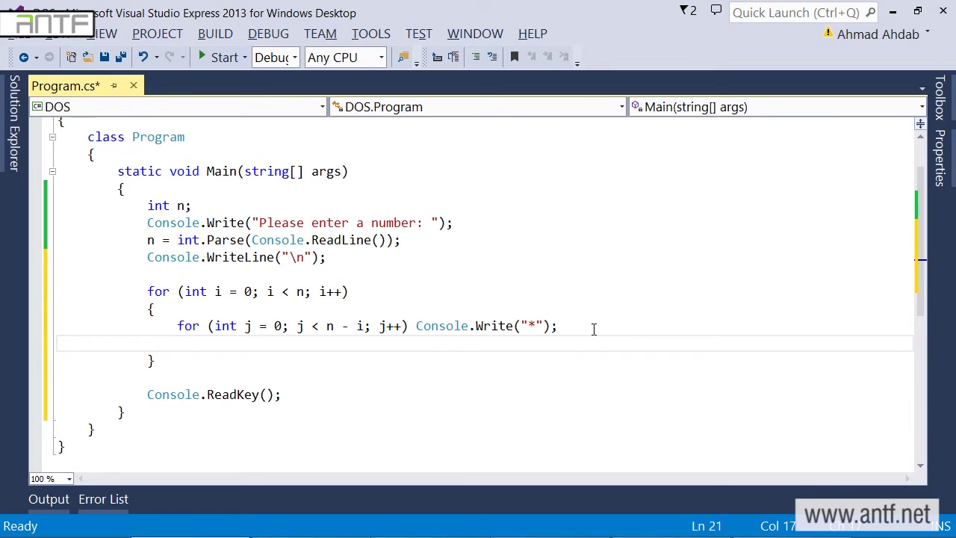
{"action": "type", "text": "console.Write(\"*\");"}
{"action": "key", "text": "Left"}
{"action": "key", "text": "Left"}
{"action": "key", "text": "Left"}
{"action": "key", "text": "shift+Left"}
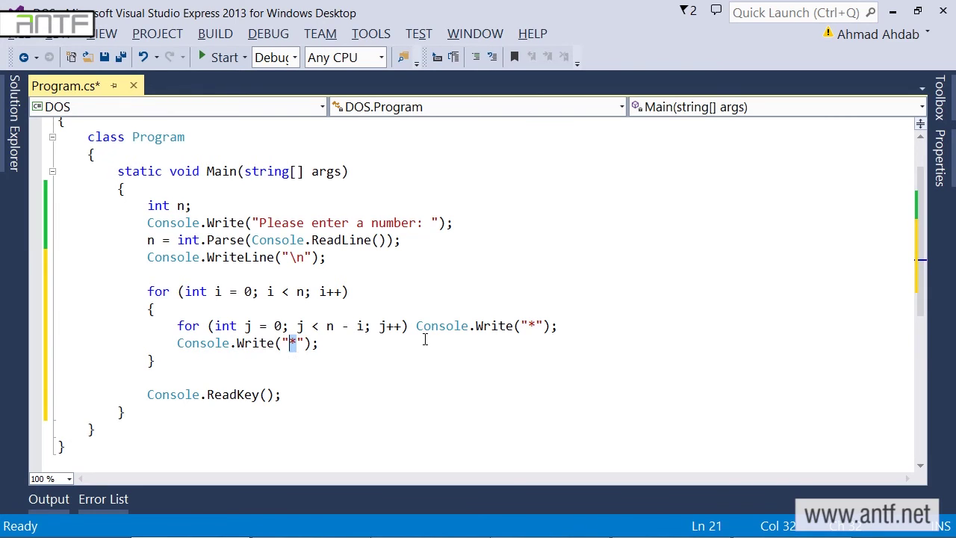
{"action": "type", "text": "\\n"}
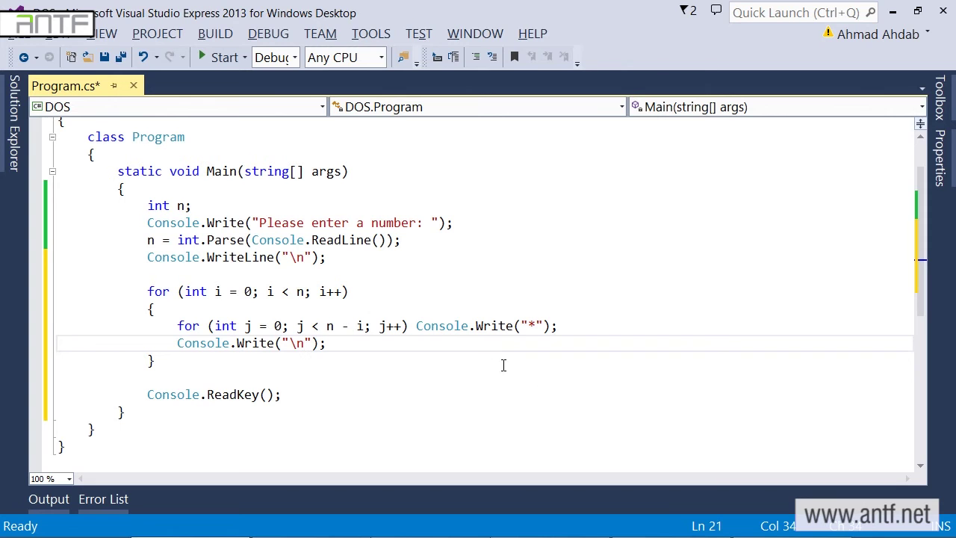
Step: Run the program with 5 rows and close the console
{"action": "key", "text": "F5"}
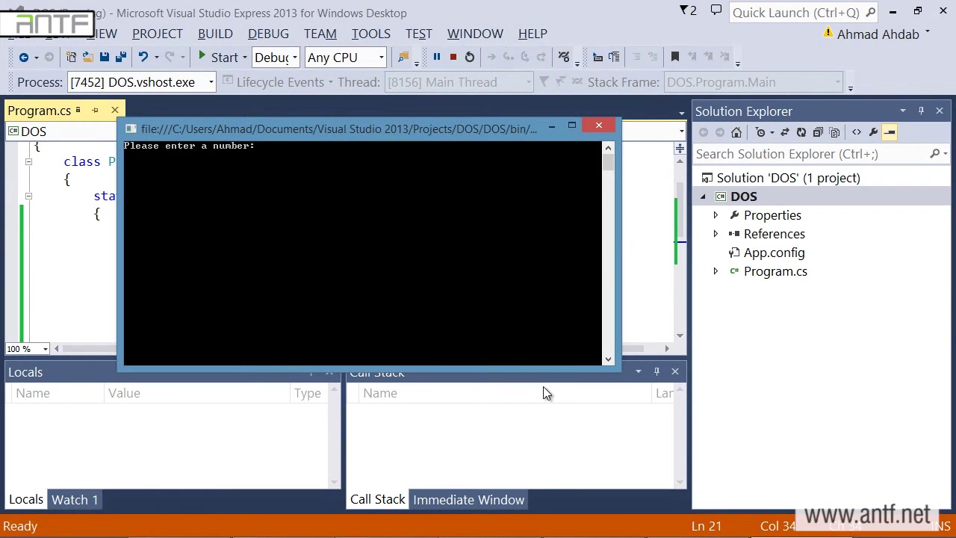
{"action": "type", "text": "5"}
{"action": "key", "text": "Return"}
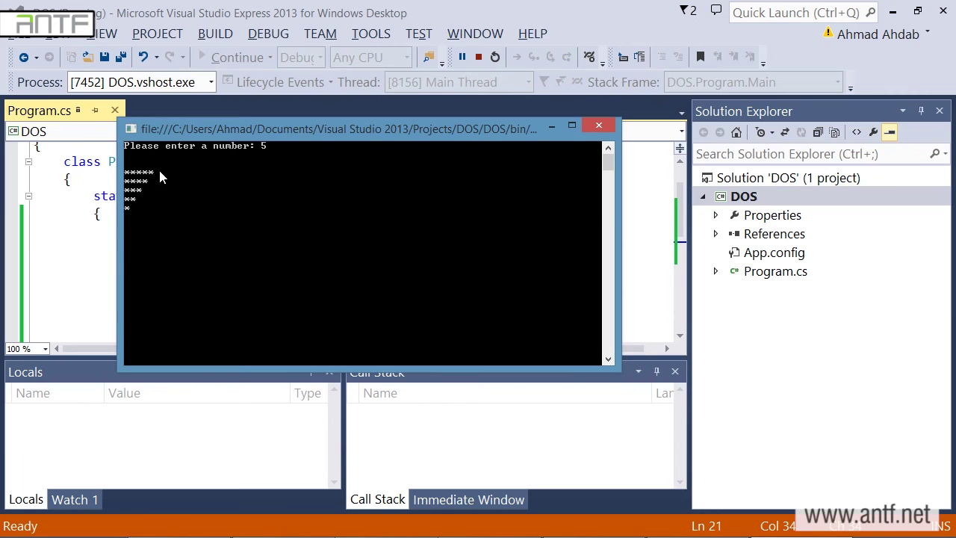
{"action": "key", "text": "Return"}
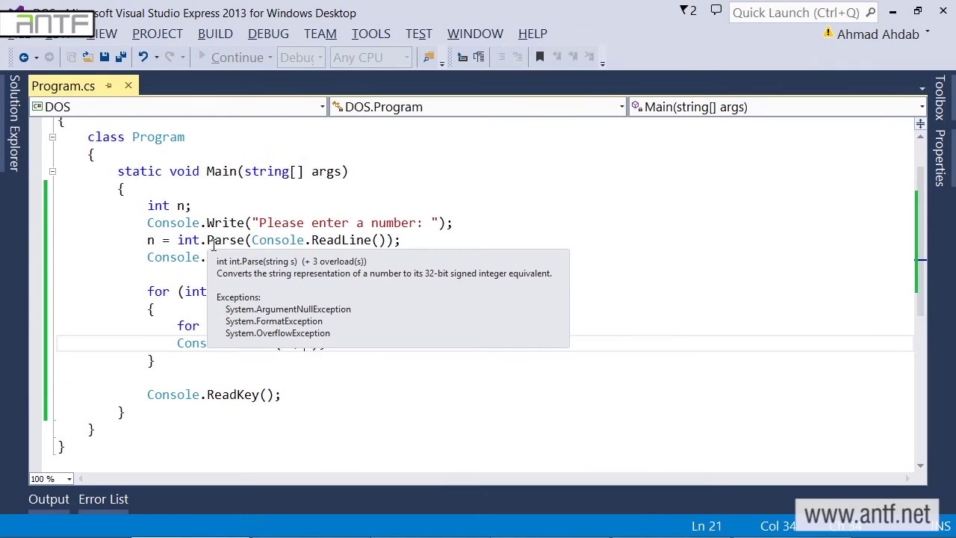
Step: Run it again with 8 rows, close the console, and review the code
{"action": "key", "text": "F5"}
{"action": "type", "text": "8"}
{"action": "key", "text": "Return"}
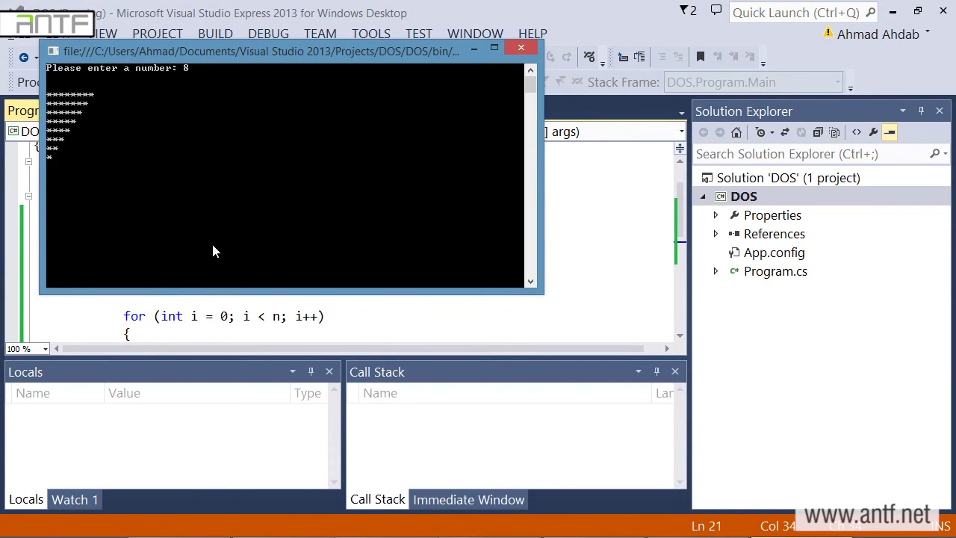
{"action": "key", "text": "Return"}
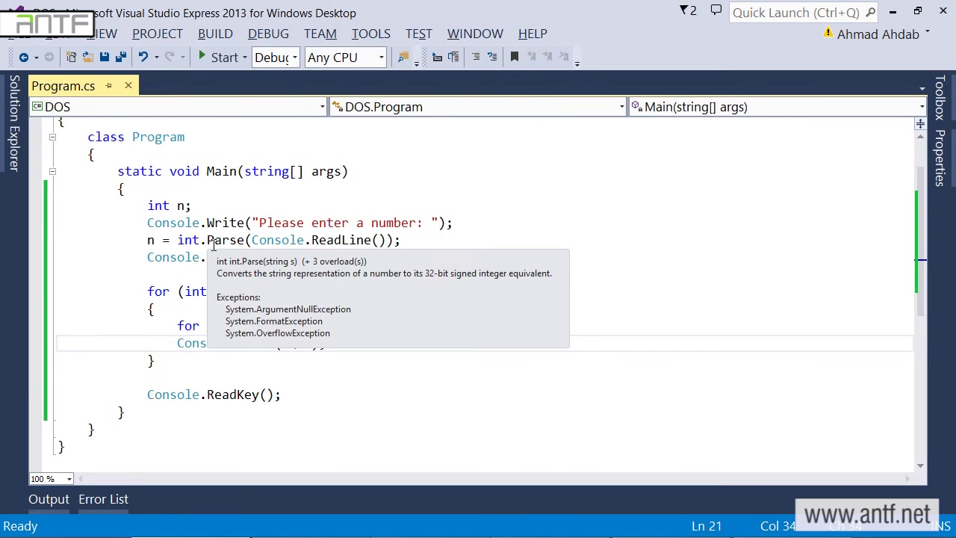
{"action": "key", "text": "ctrl+a"}
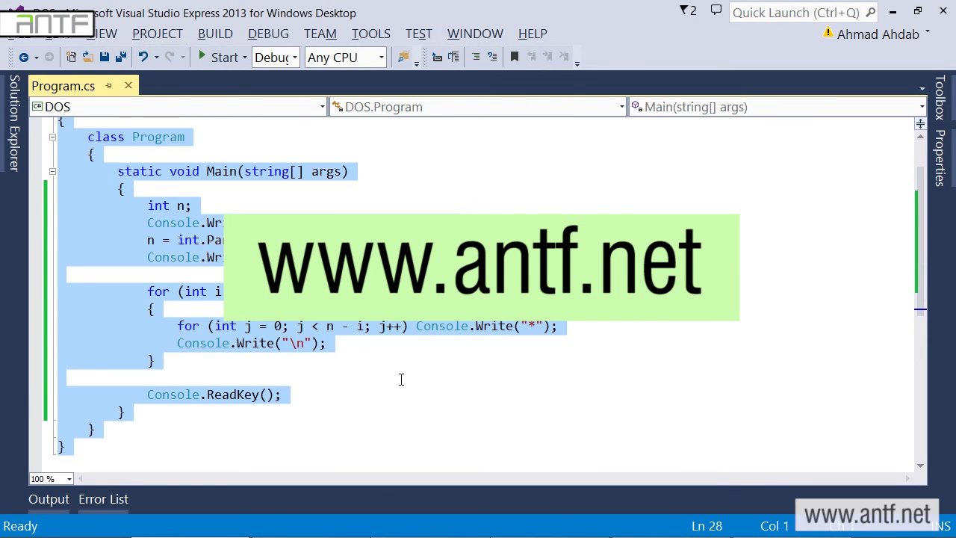
{"action": "left_click", "coordinate": [398, 379]}
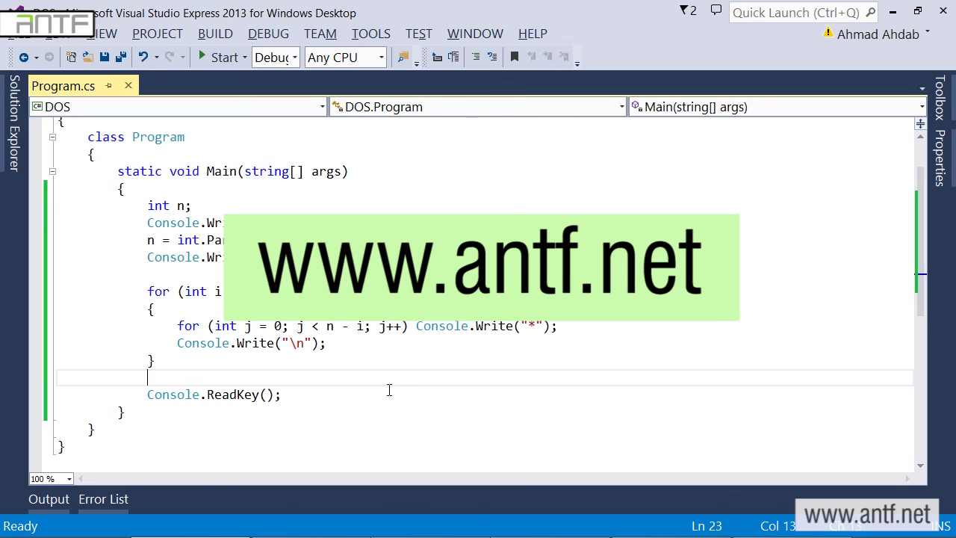